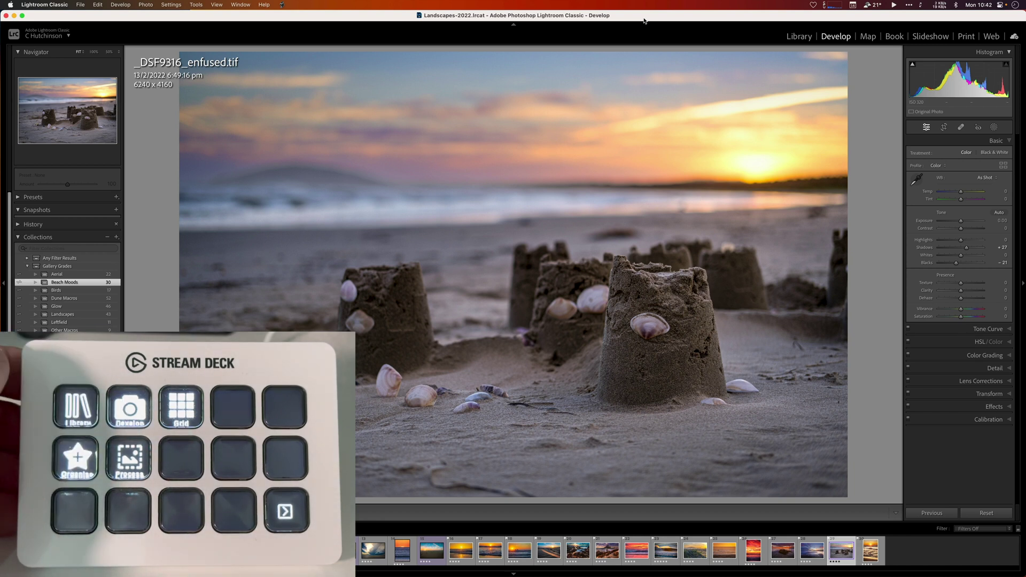
- Switch to the Library module and give the sandcastle photo a Red label
key(super+alt+1)
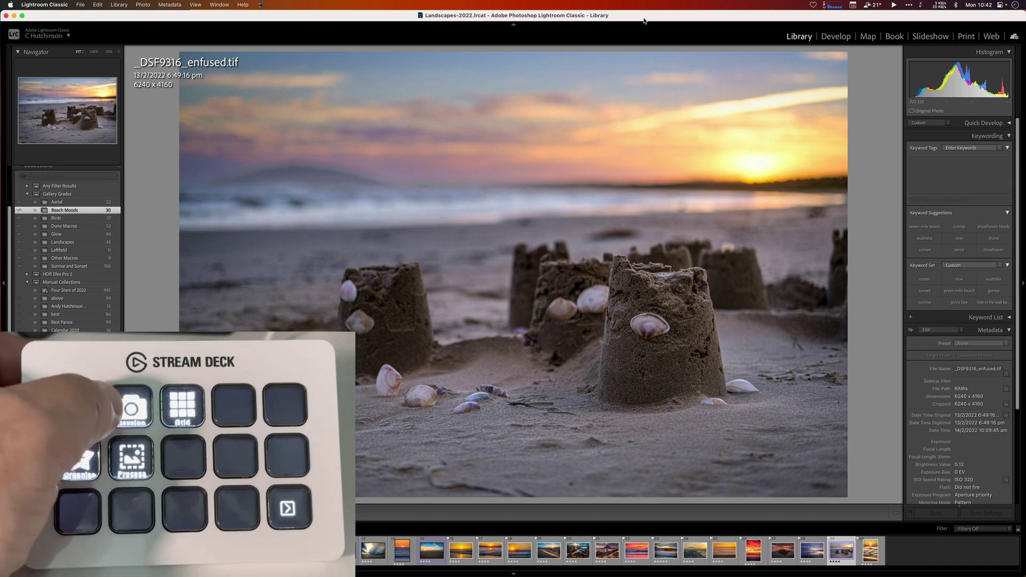
key(super+alt+2)
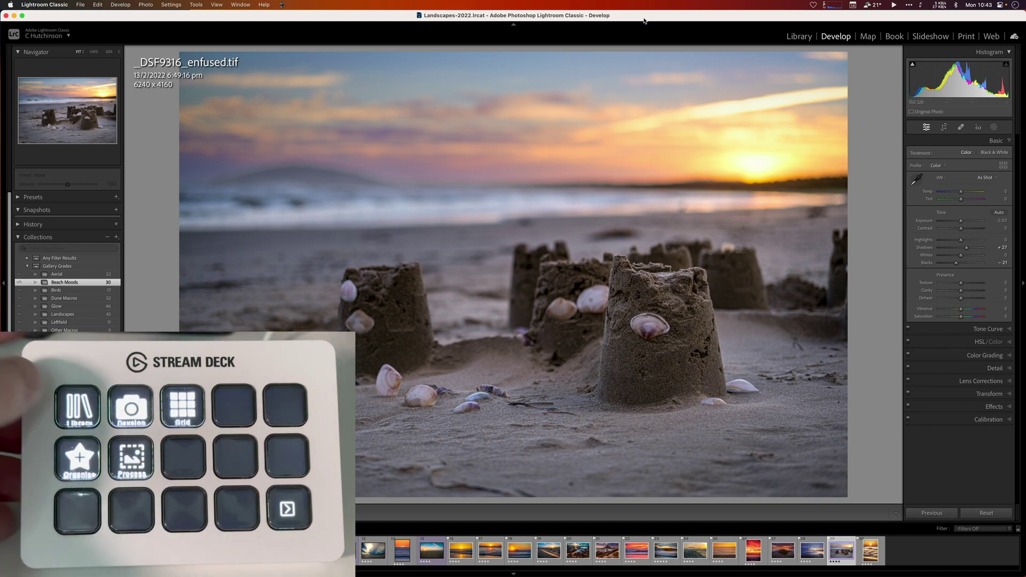
key(super+alt+1)
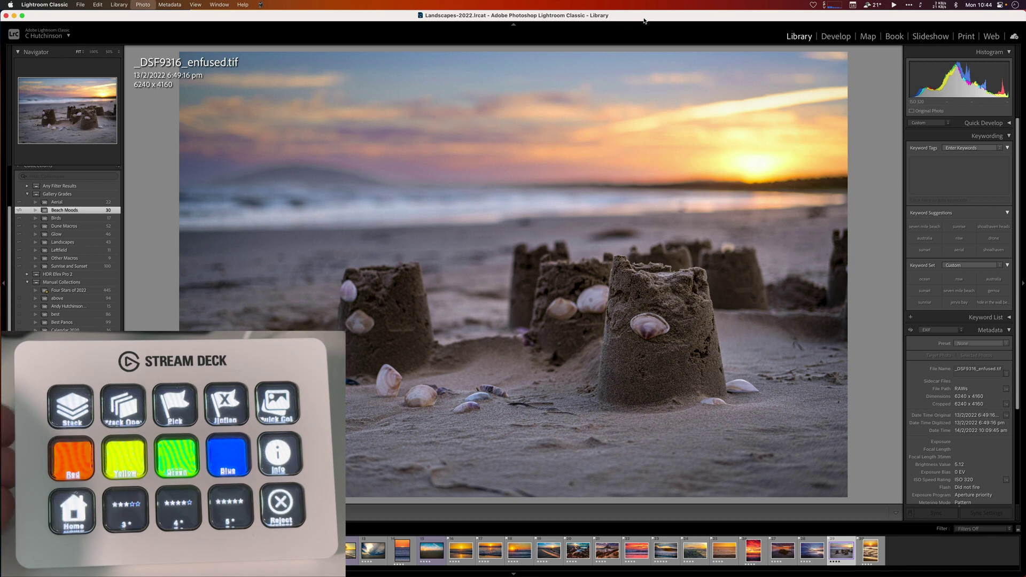
key(6)
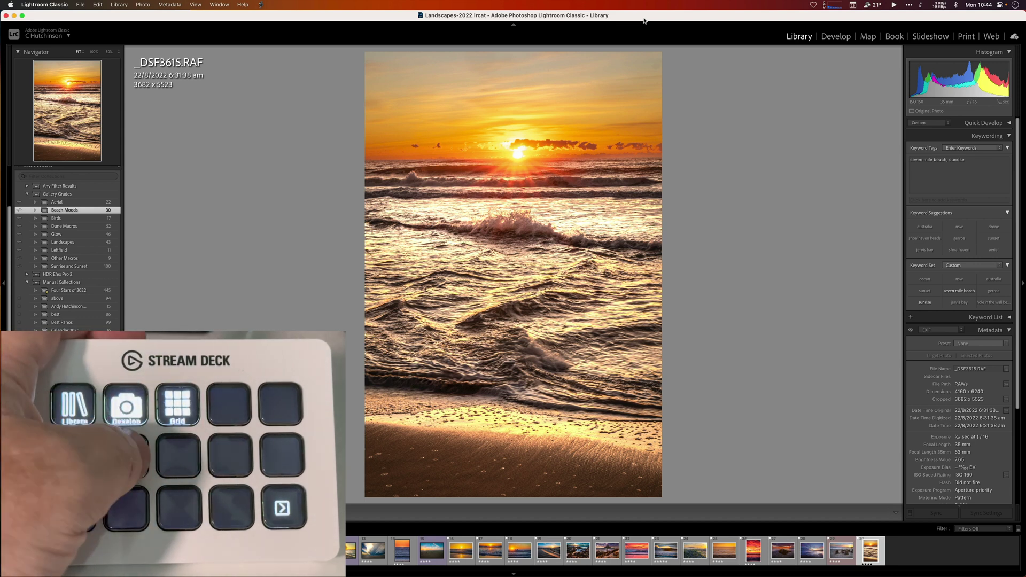
- Open the sunrise wave photo _DSF3615.RAF in the Develop module
key(d)
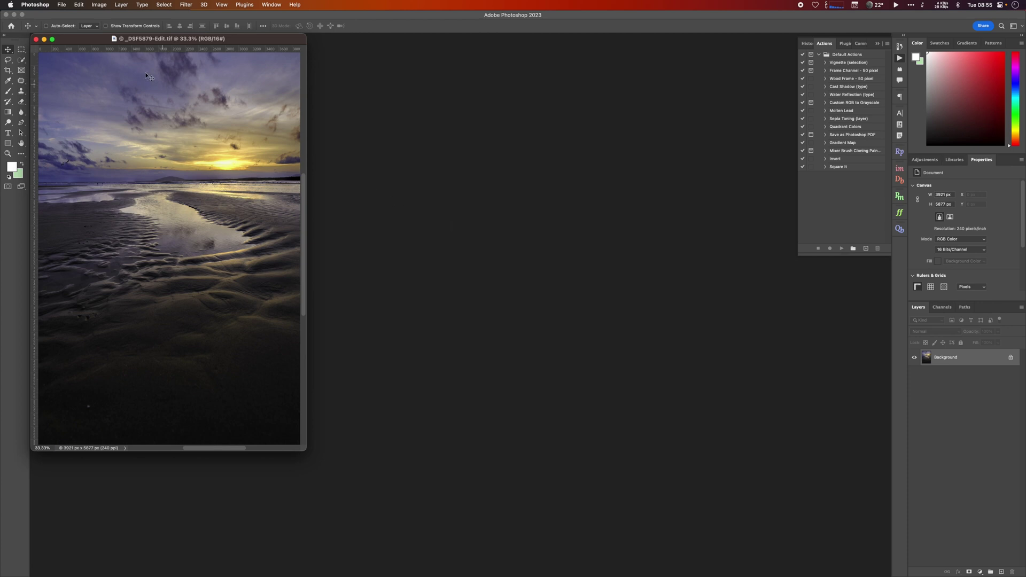
- Apply Image > Auto Contrast to the beach sunset photo _DSF5879-Edit.tif
click(100, 5)
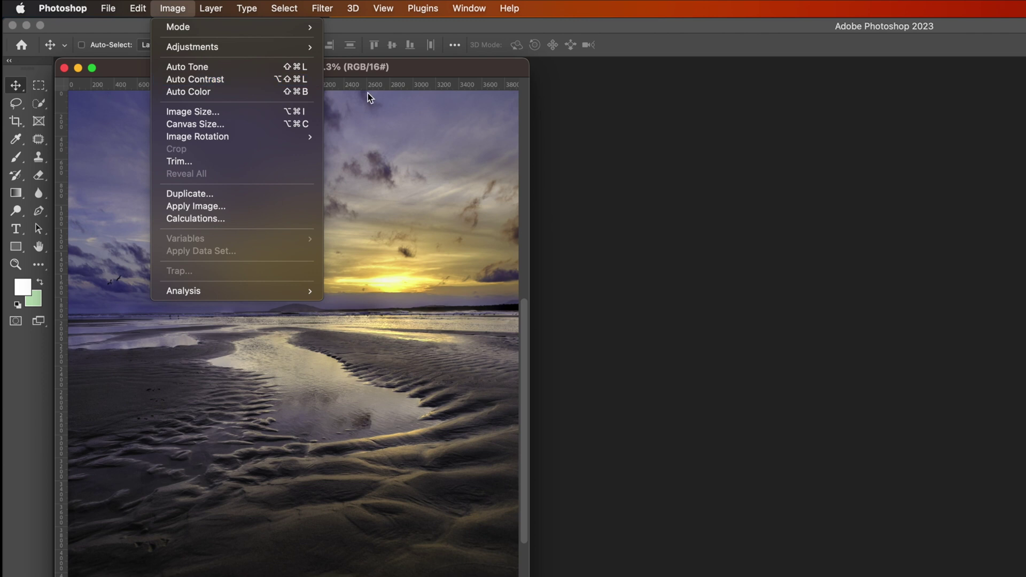
click(297, 80)
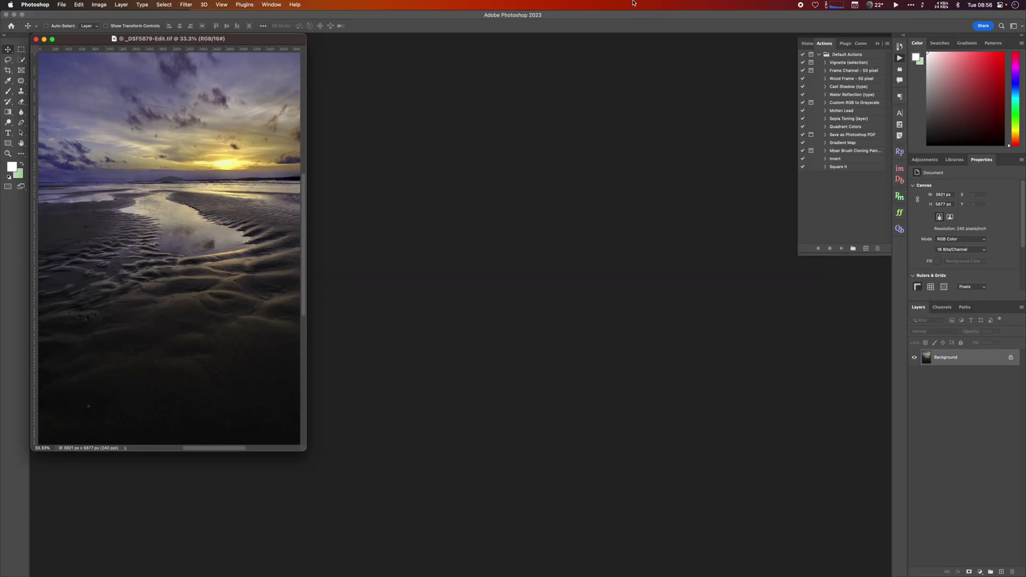
- Open the Stream Deck configuration window and place a Hotkey action on an empty key
mouse_move(632, 3)
click(414, 5)
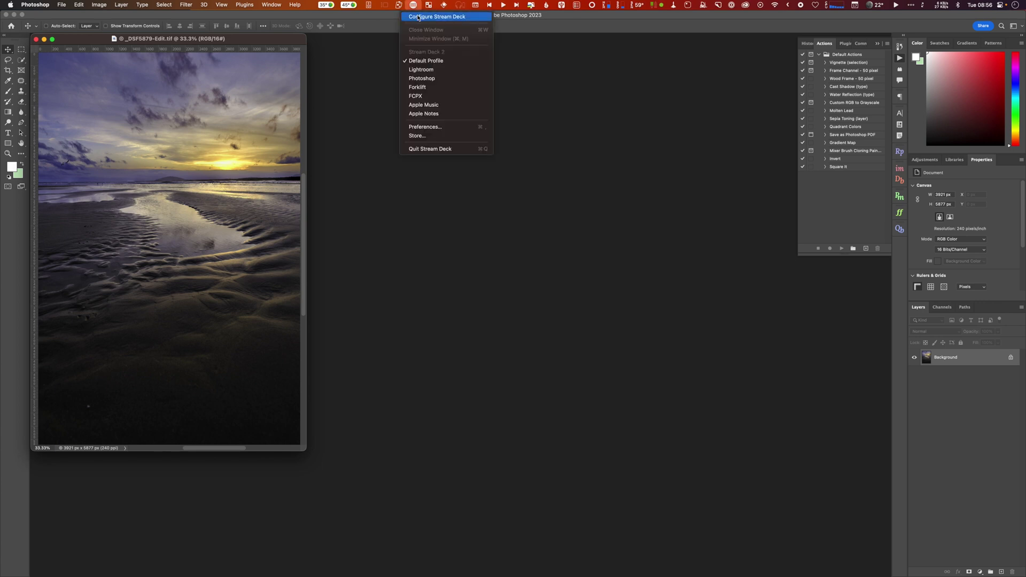
click(427, 12)
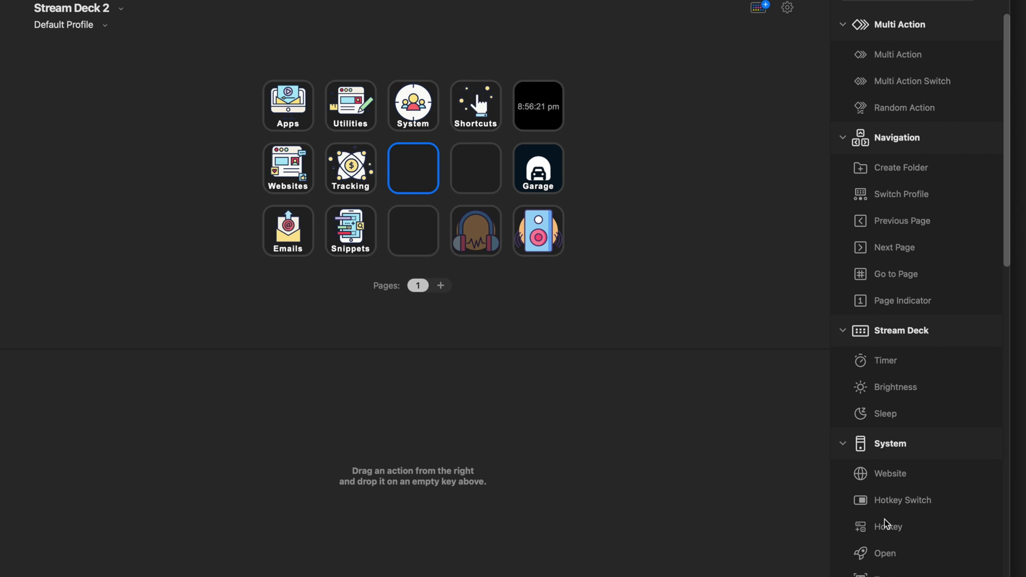
scroll(861, 527, down, 1)
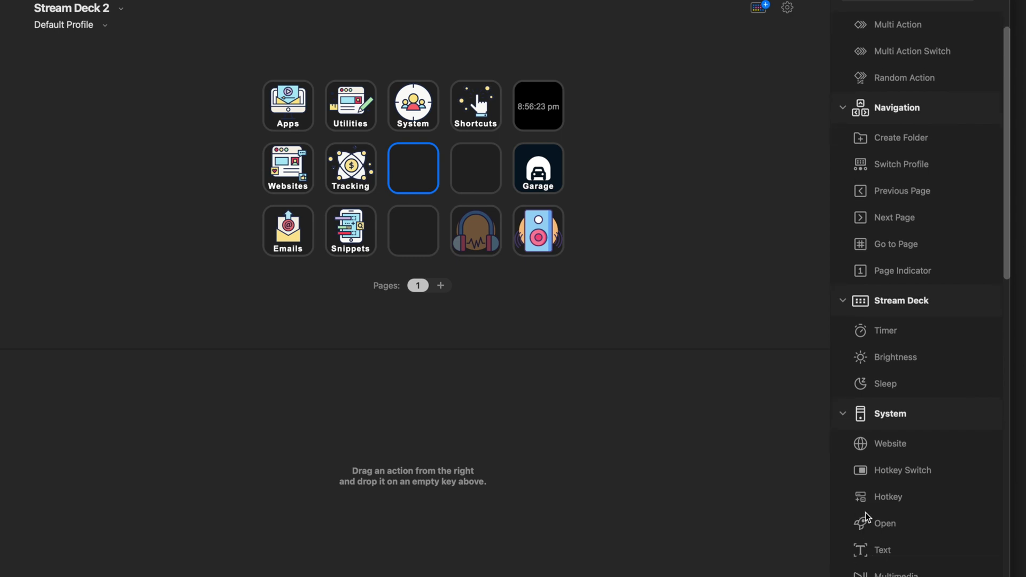
drag(860, 499, 424, 176)
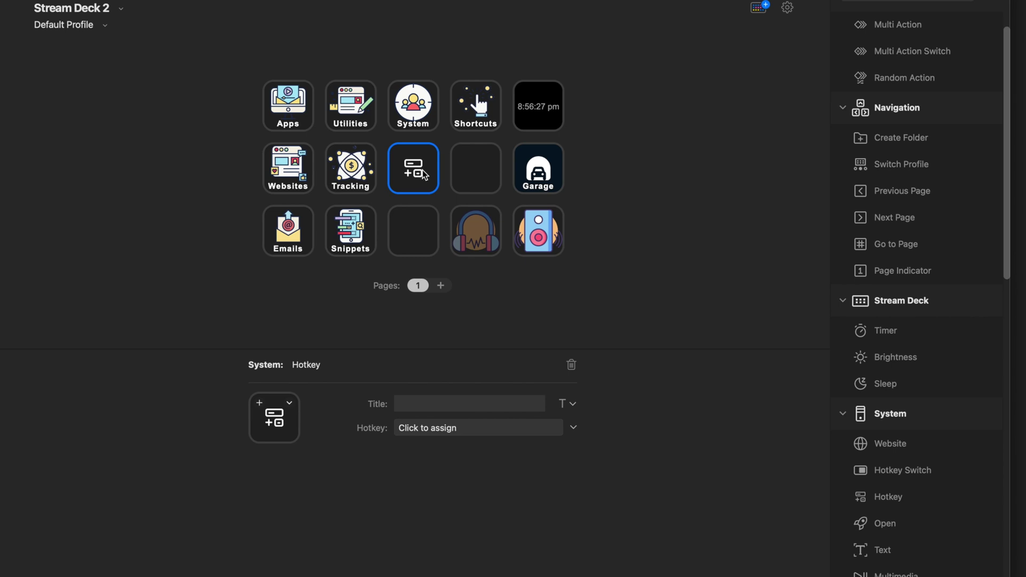
- Record Alt+Shift+Super+L as the new key's hotkey shortcut
click(441, 429)
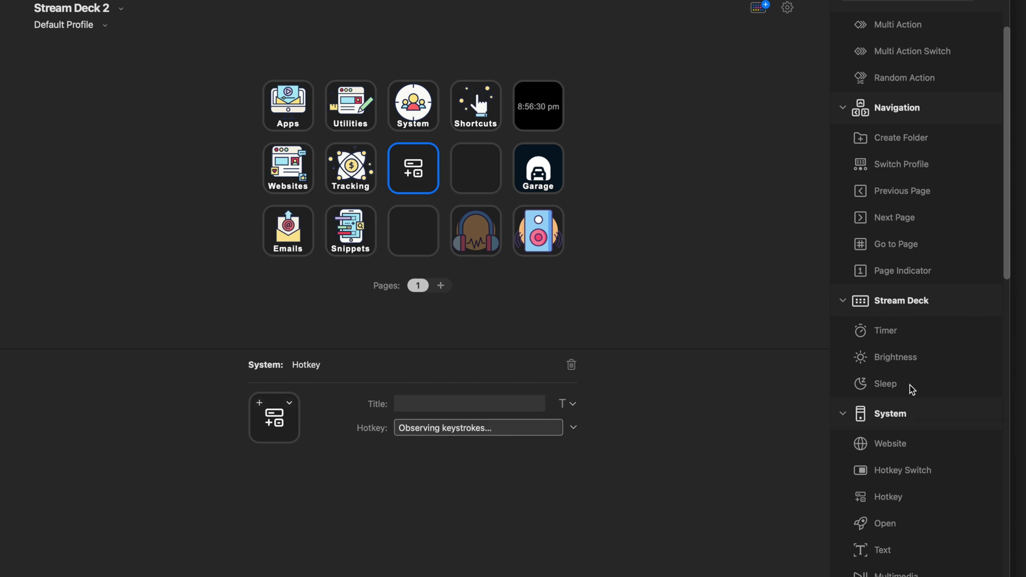
key(super+shift)
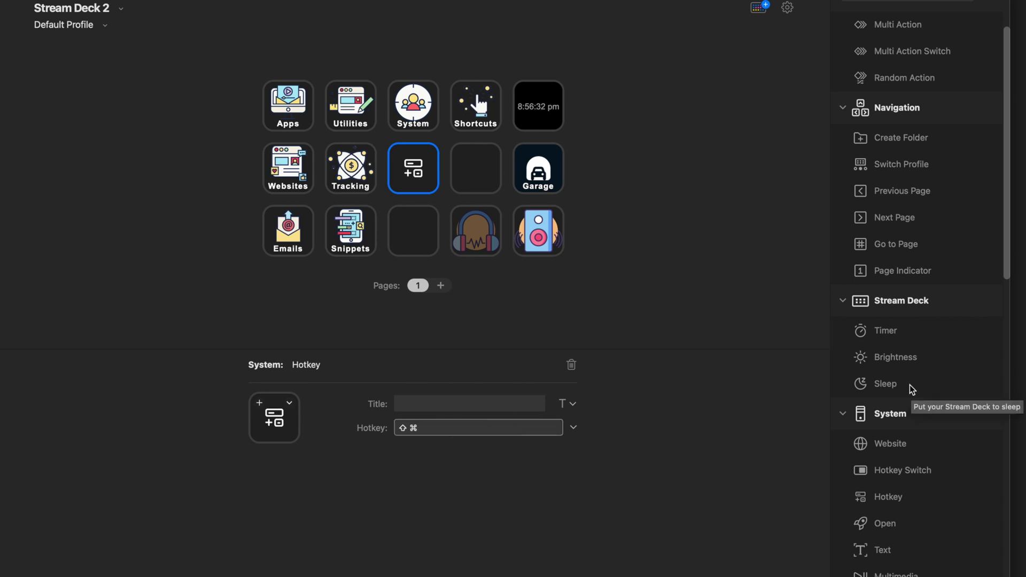
key(alt)
key(alt+shift+super+l)
- Title the key 'Auto Contrast' and give it an Elgato logo icon from the icon library
click(460, 403)
key(super+a)
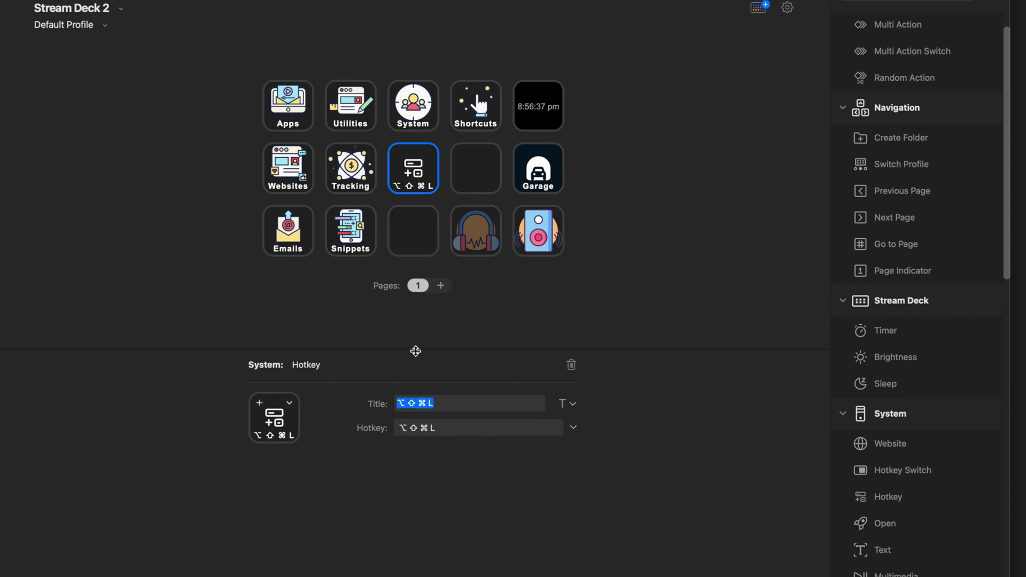
text(Auto)
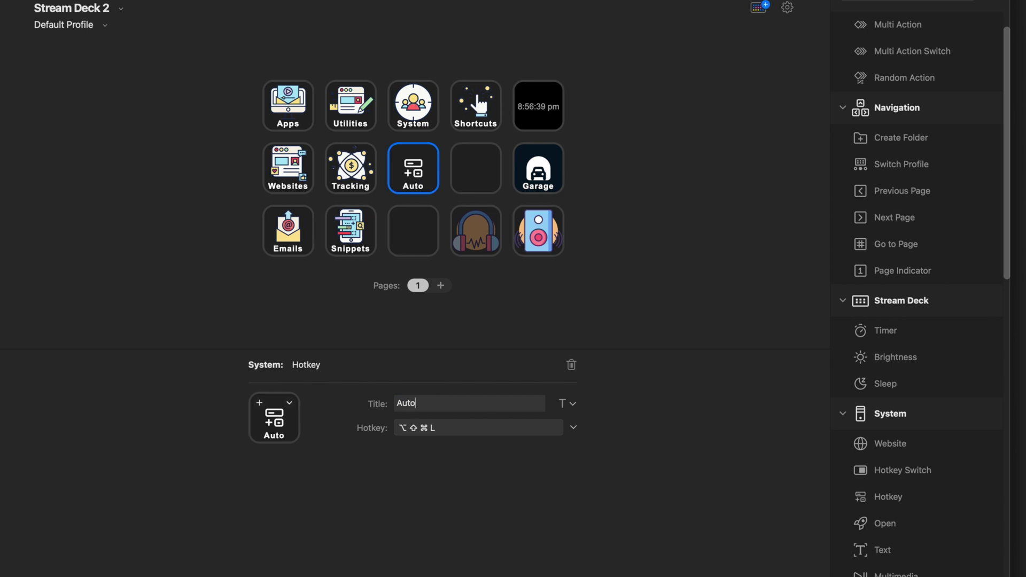
text( Contrast)
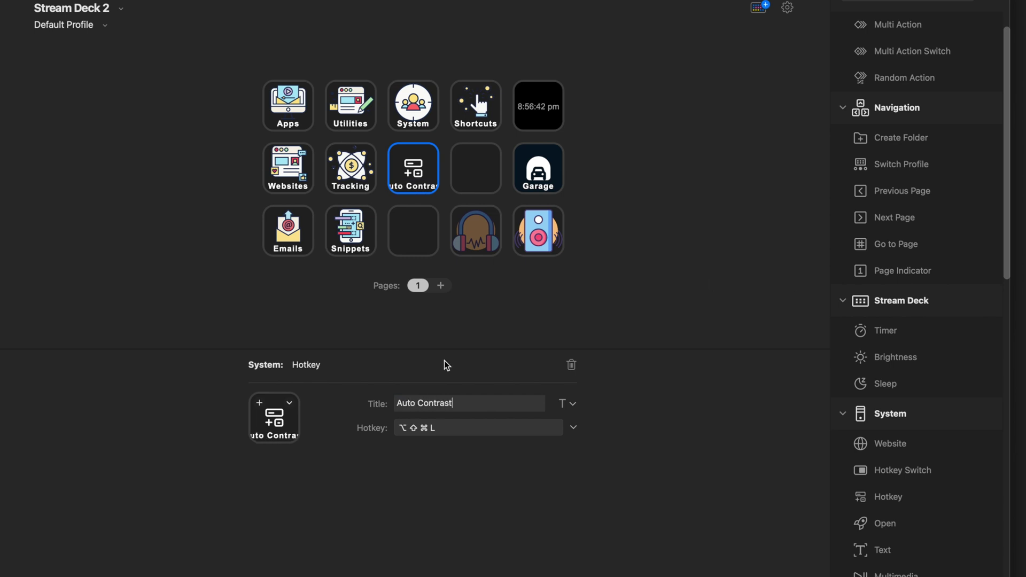
click(289, 404)
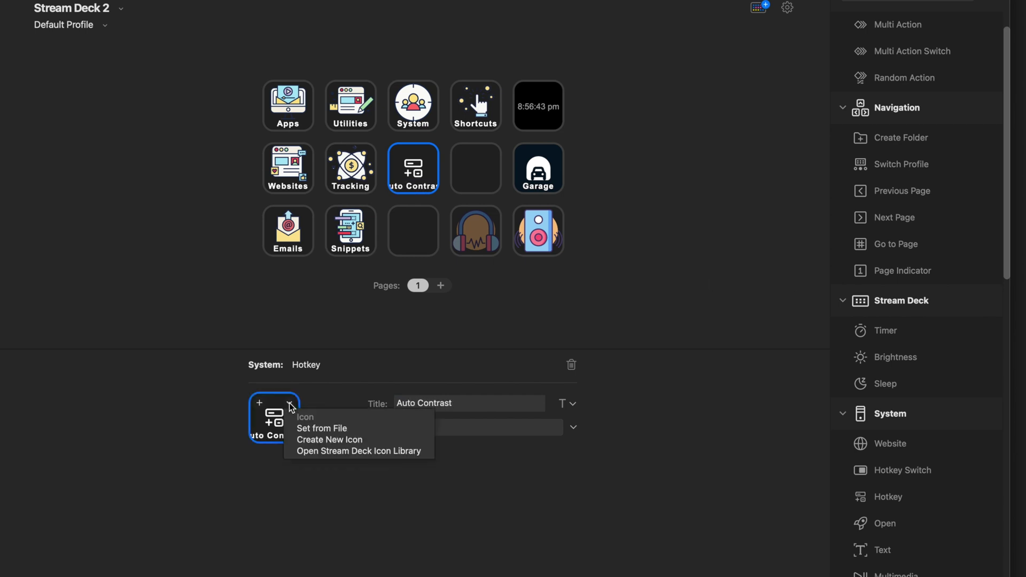
click(330, 451)
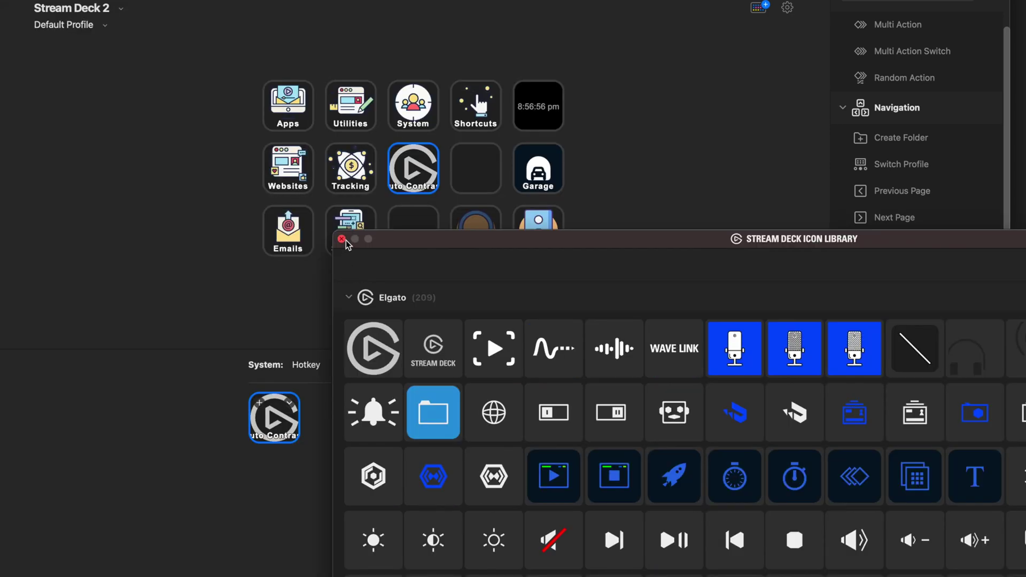
key(Escape)
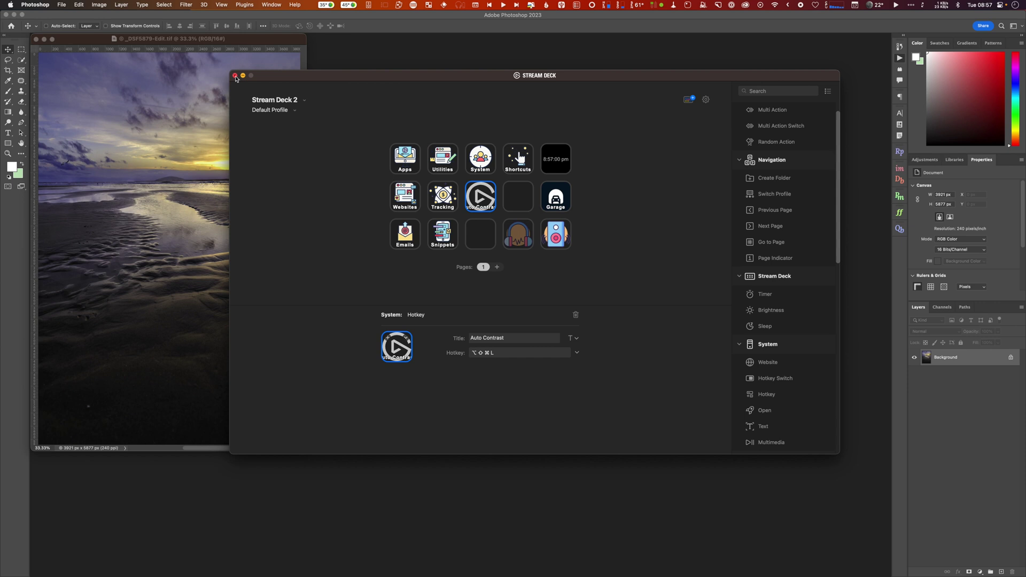
- Open the Actions panel, apply Auto Contrast via Super+Shift+L, and confirm Undo Auto Contrast in Edit
click(236, 78)
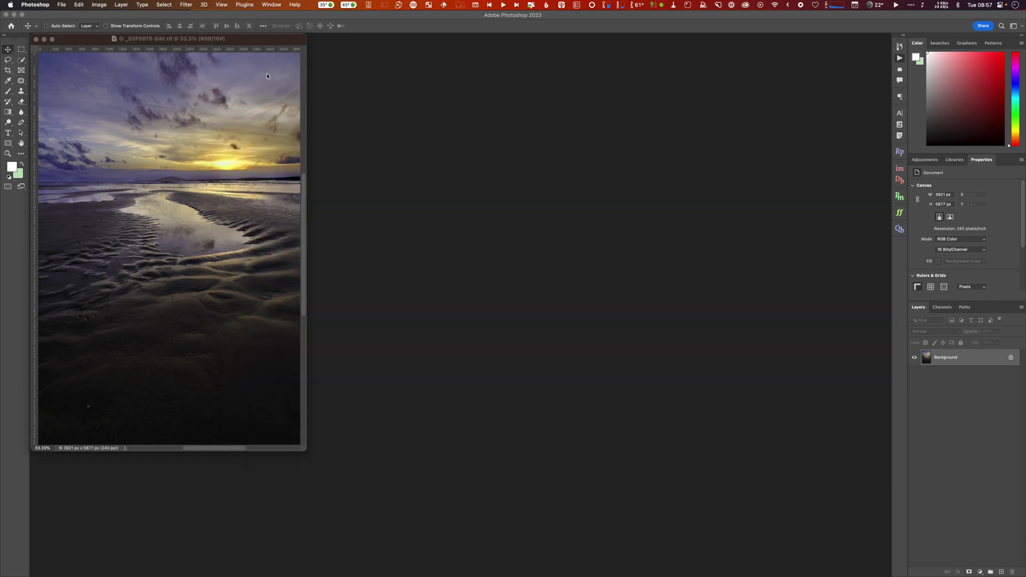
key(alt+F9)
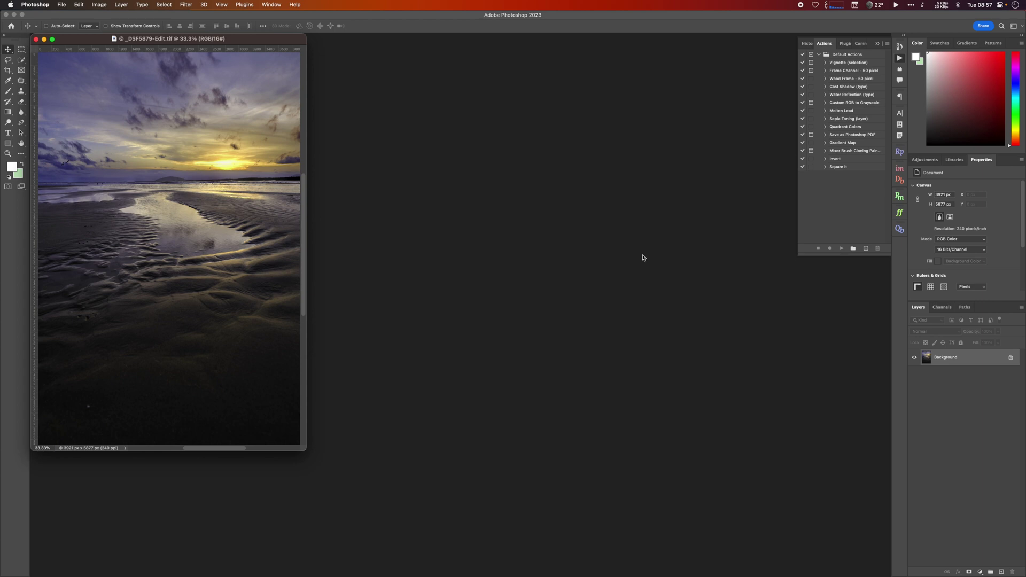
key(super+shift+l)
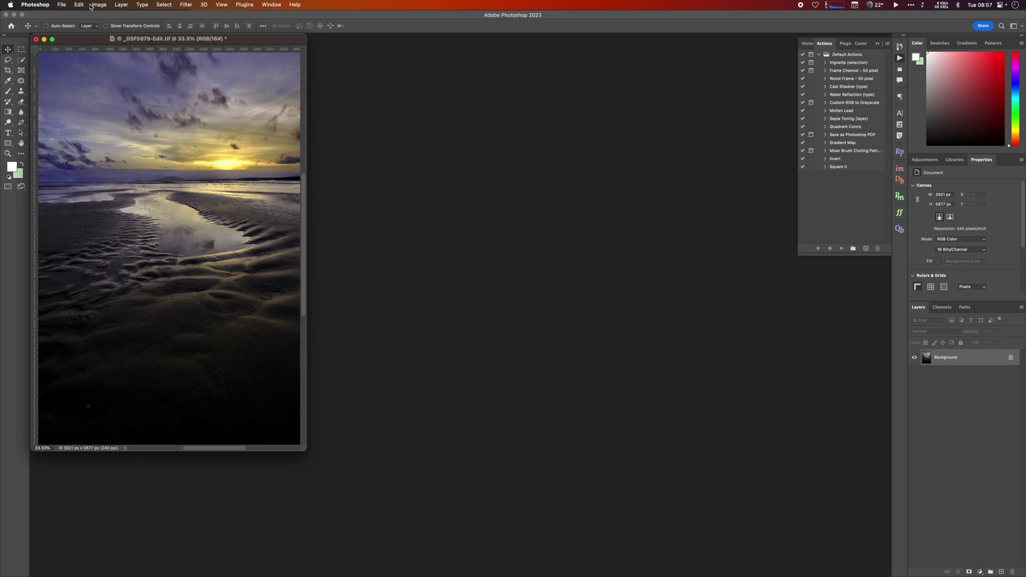
click(64, 3)
mouse_move(78, 4)
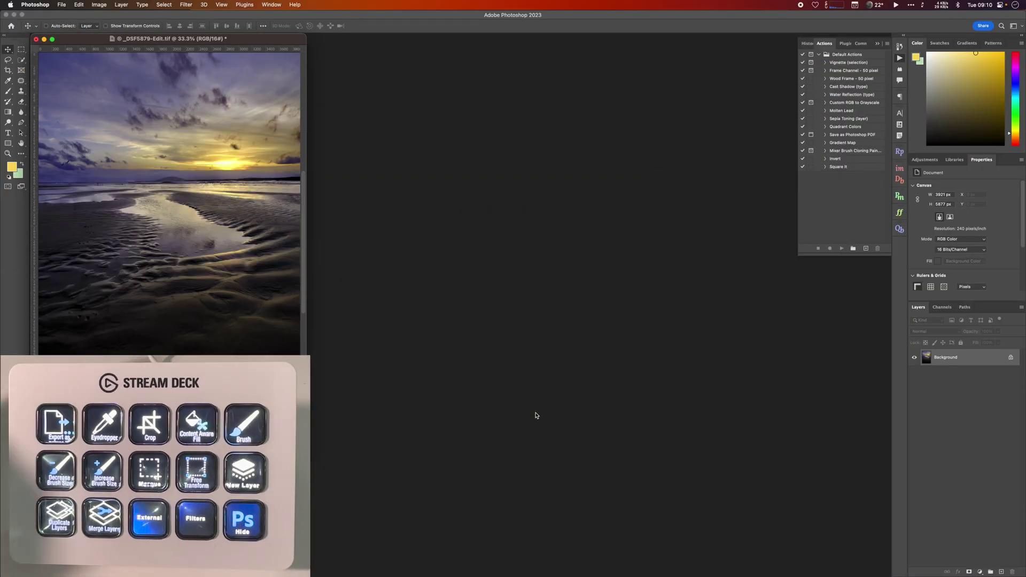
- Sample the foreground colour from the sunset sky, then pull the crop border down from the top
key(i)
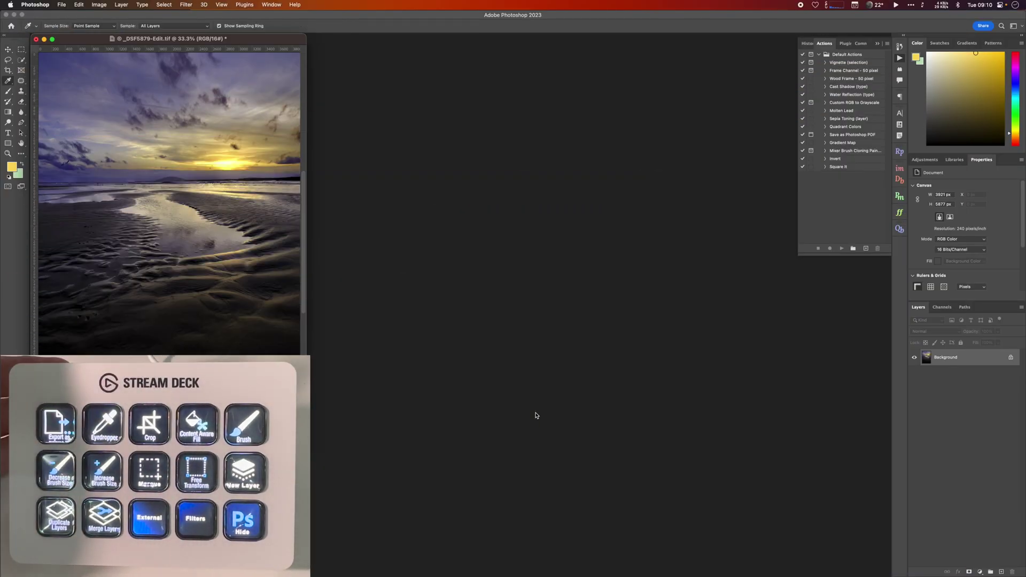
click(231, 166)
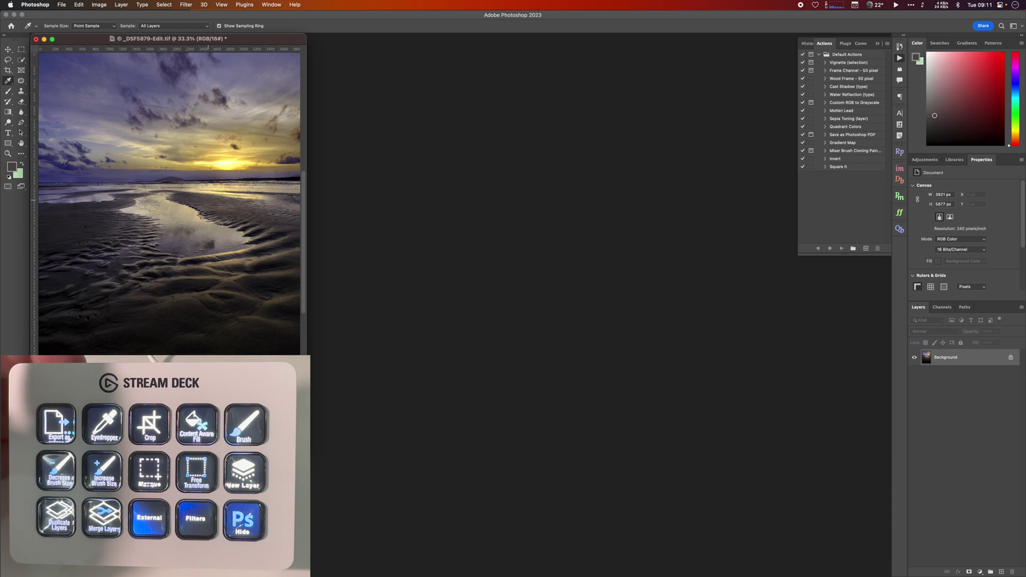
click(187, 235)
key(c)
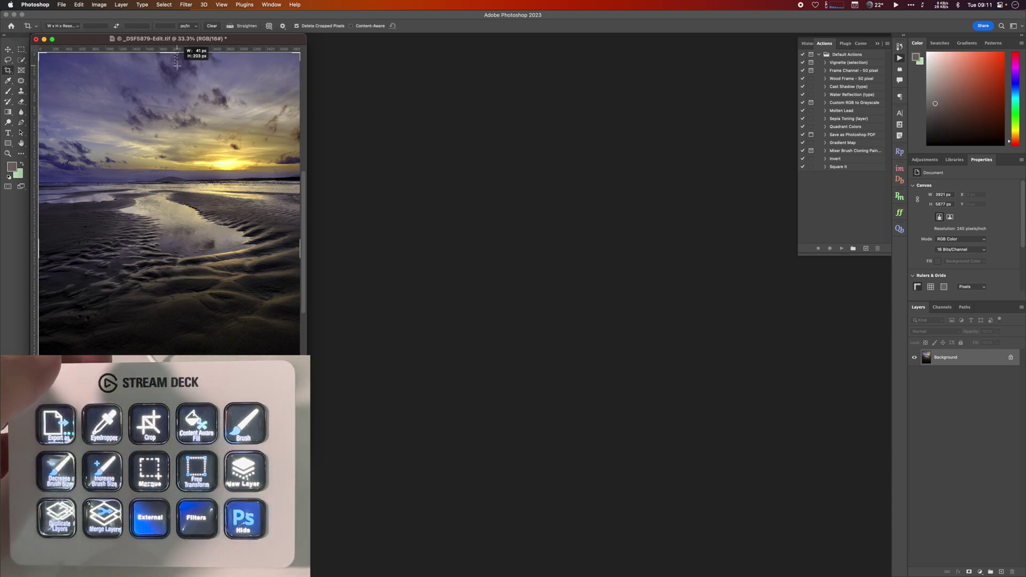
drag(174, 53, 118, 83)
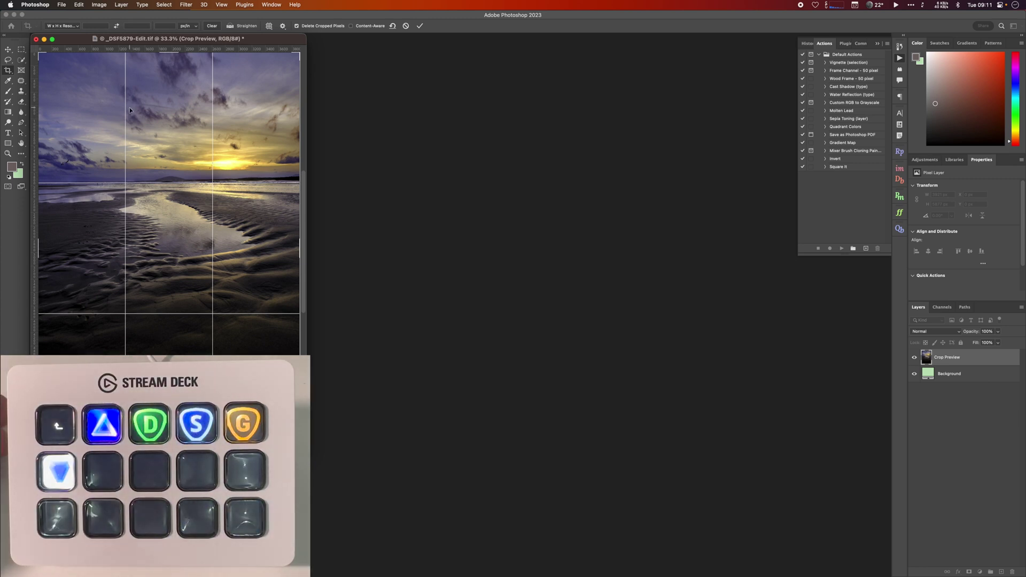
- Commit the crop and open the beach photo in the Camera Raw filter
click(8, 51)
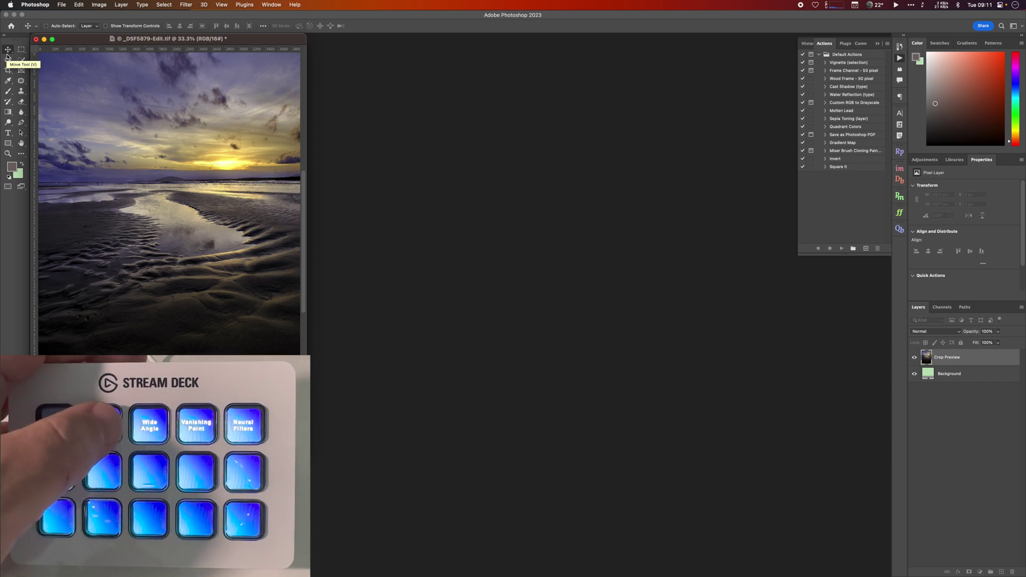
key(super+shift+a)
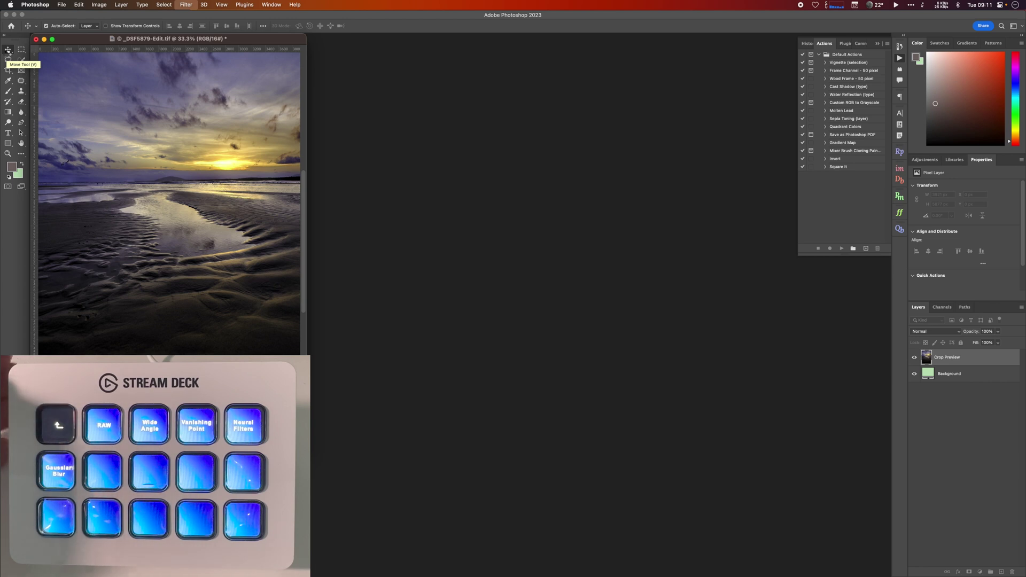